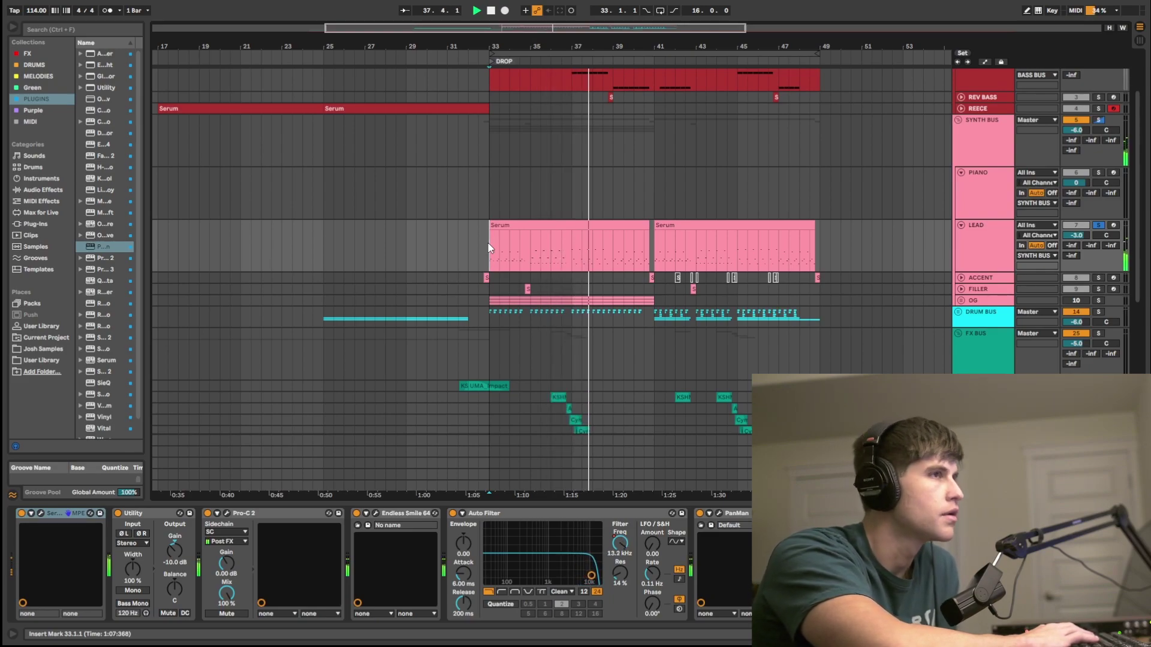
Stop playback and collapse the Pro-C 2, Endless Smile 64, Auto Filter and PanMan devices on the LEAD track.
key(space)
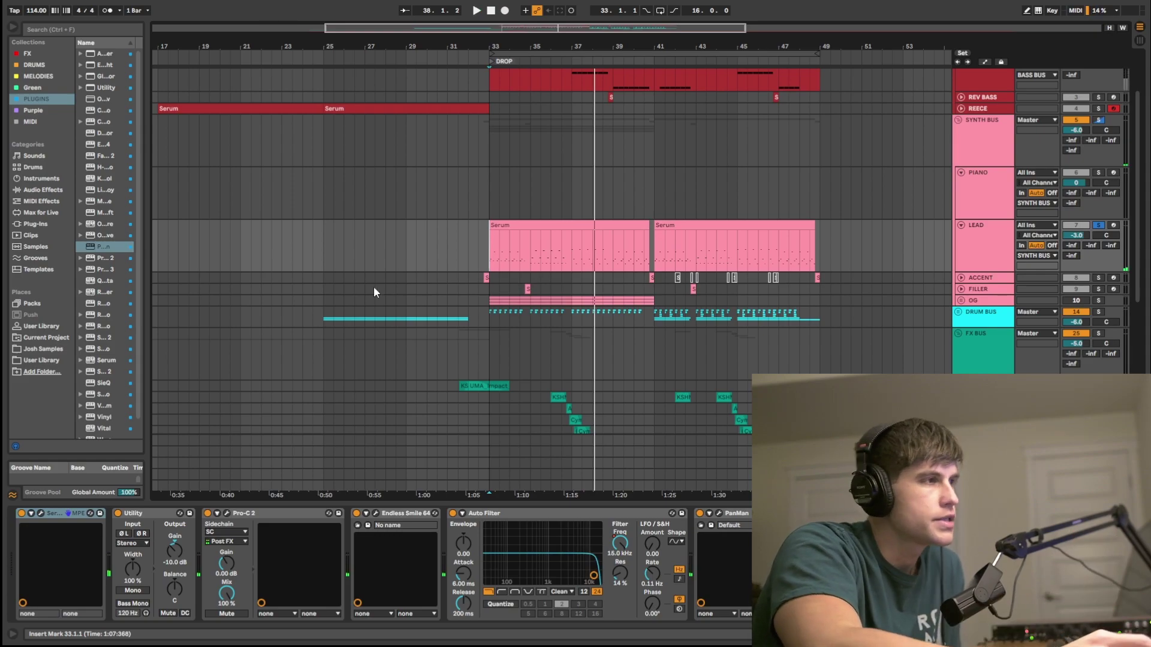
double_click(269, 512)
double_click(266, 513)
double_click(312, 512)
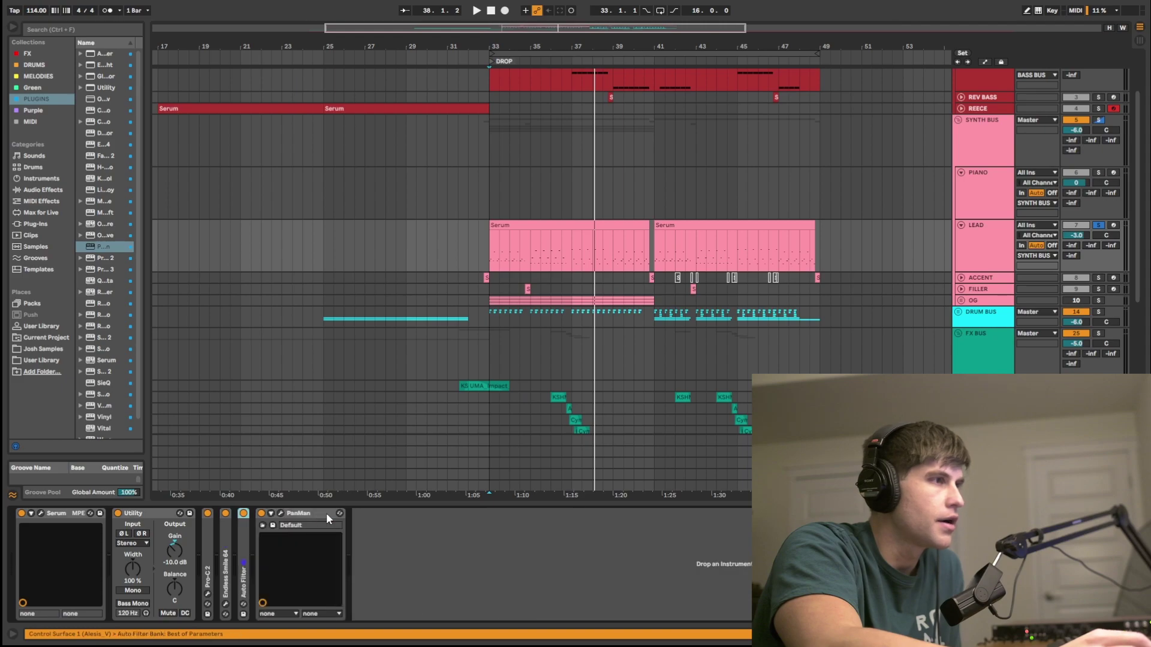
double_click(307, 513)
Turn off the Pro-C 2, Endless Smile 64, Auto Filter and PanMan devices on the LEAD track.
click(208, 513)
click(225, 513)
click(243, 513)
click(262, 513)
Play the LEAD part from the start of the drop at bar 33.
click(491, 255)
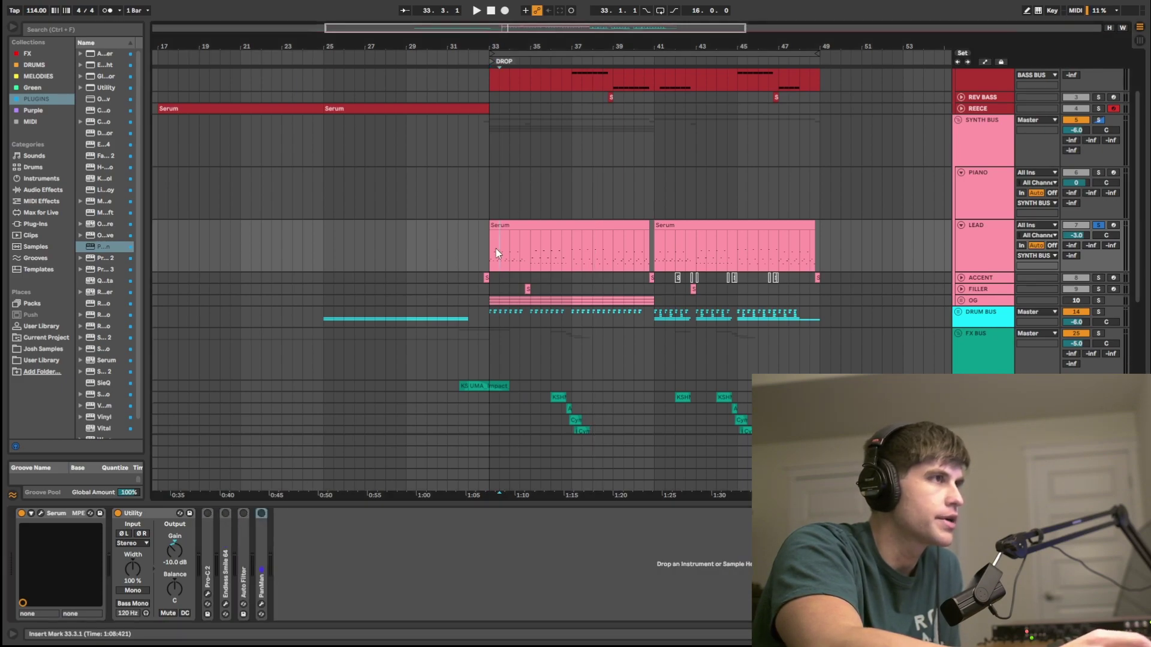
key(space)
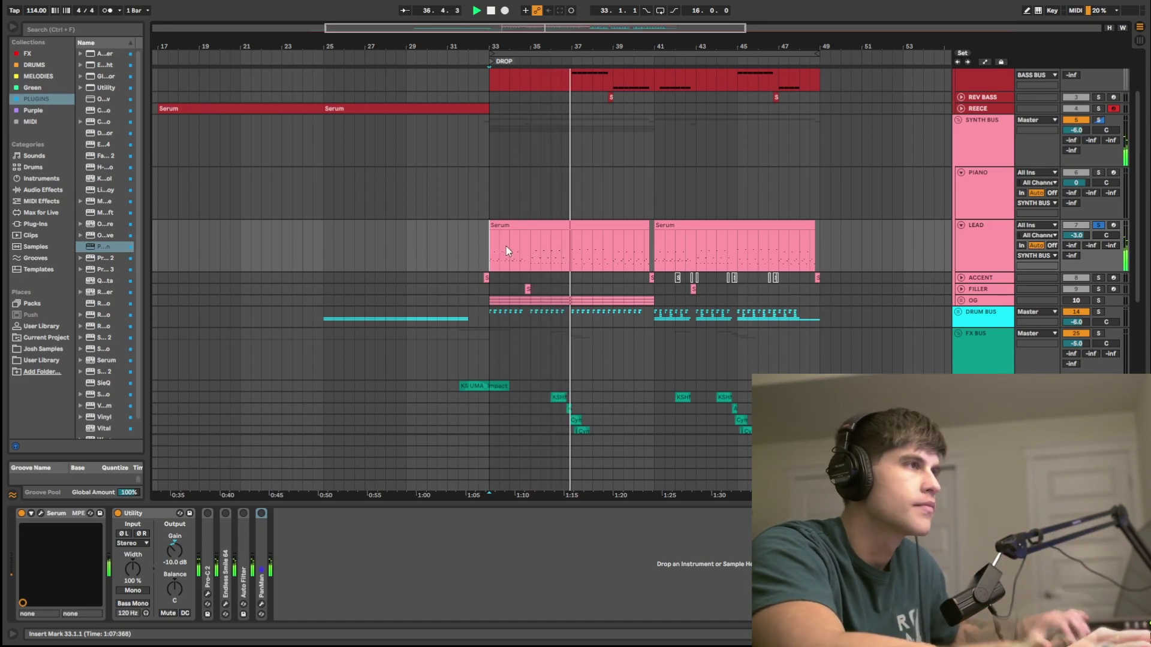
scroll(493, 237, down, 1)
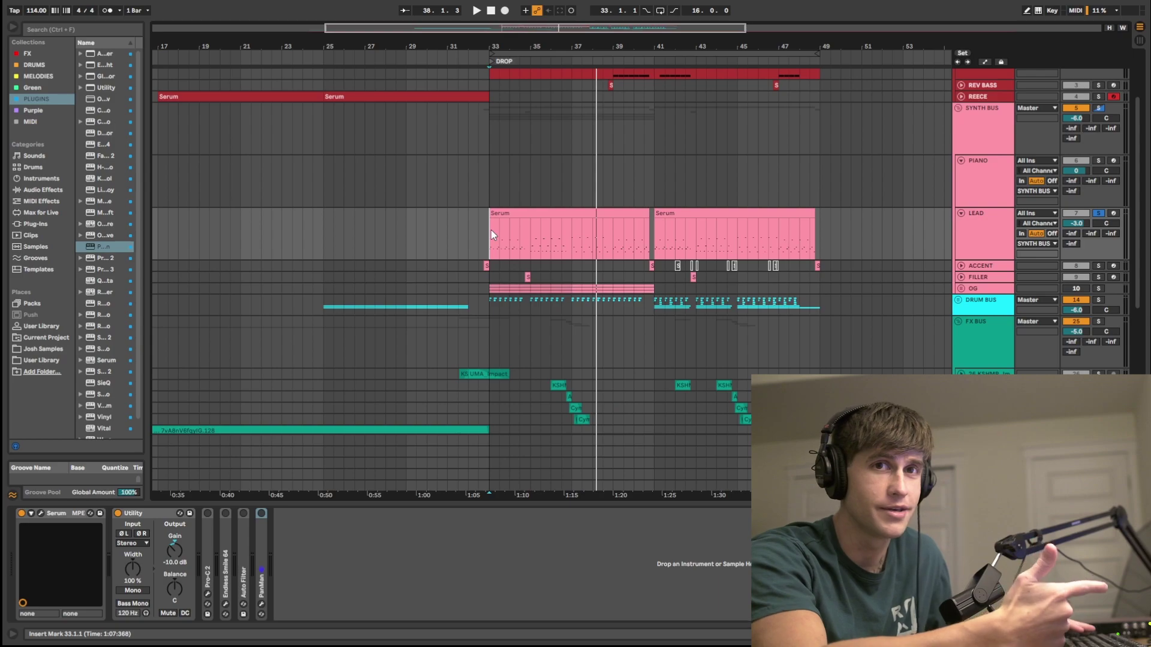
Listen to the supporting FILLER and ACCENT parts around the start of the drop.
click(527, 277)
key(space)
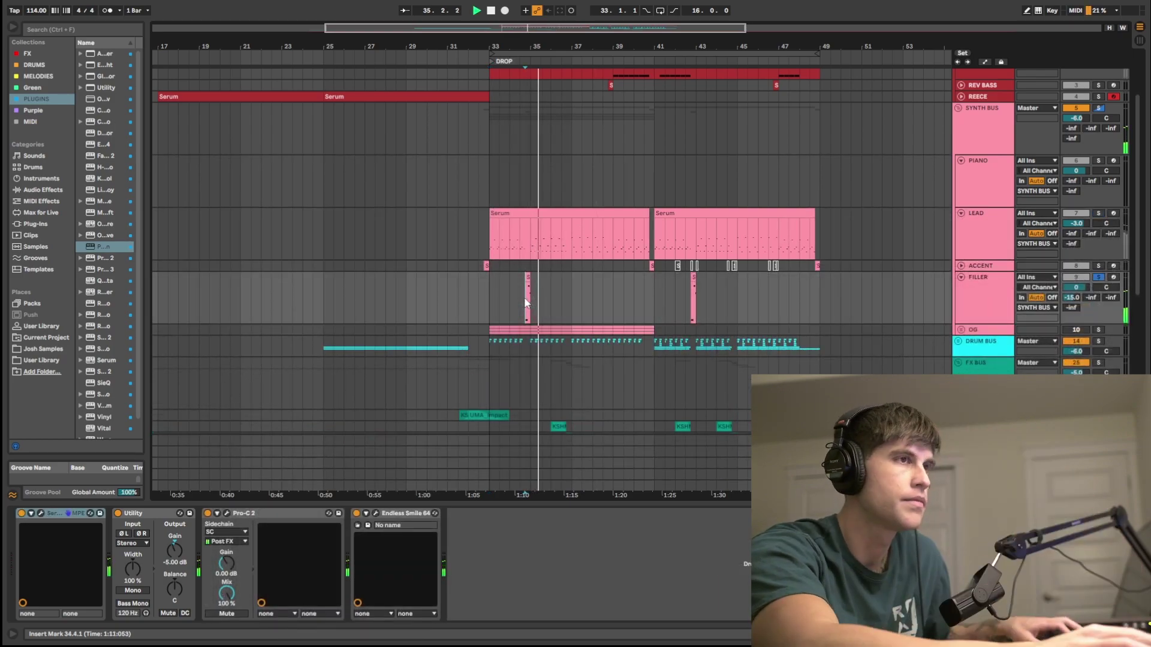
scroll(527, 240, up, 3)
click(531, 151)
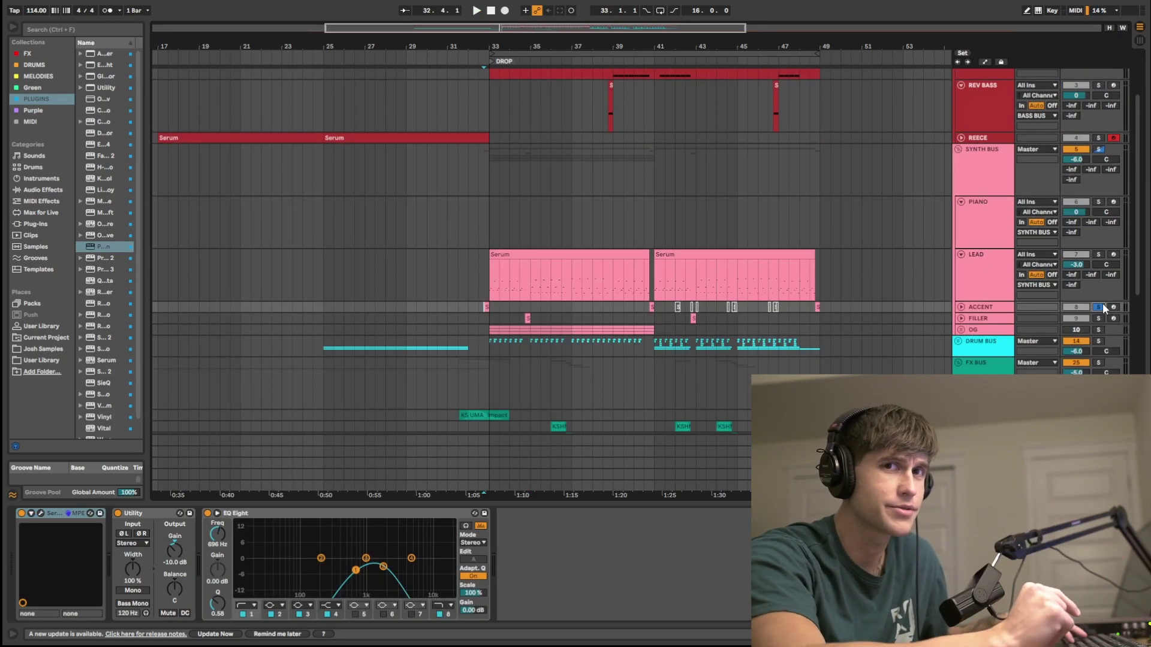
key(space)
Solo the LEAD track and bring up its Serum synth with the LEAD - Compute preset.
click(1099, 254)
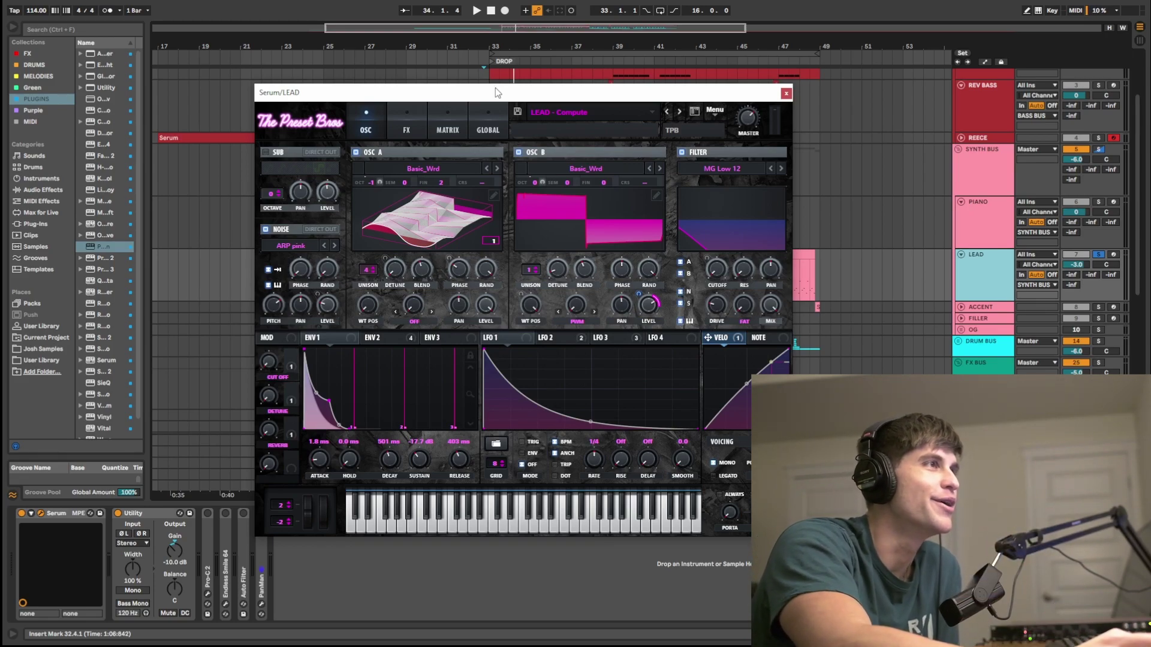
drag(498, 96, 475, 99)
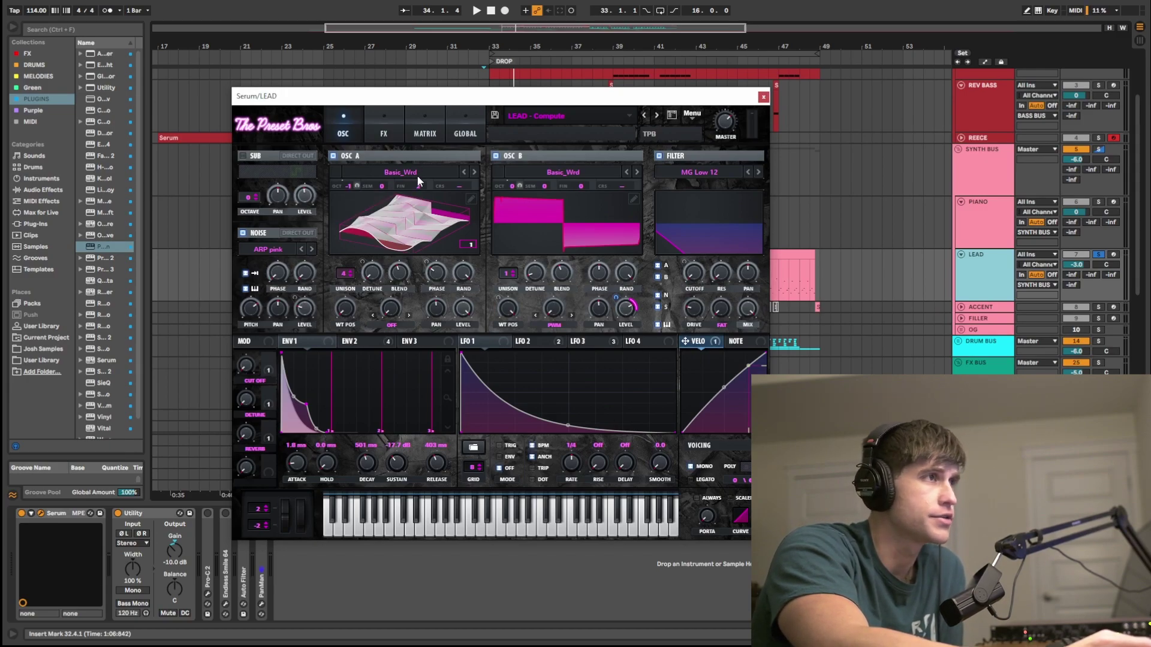
Examine the octave, wavetable and level settings of oscillators A and B, the noise source, and the MG Low 12 filter.
mouse_move(417, 185)
mouse_down()
mouse_move(424, 179)
mouse_move(424, 190)
mouse_up()
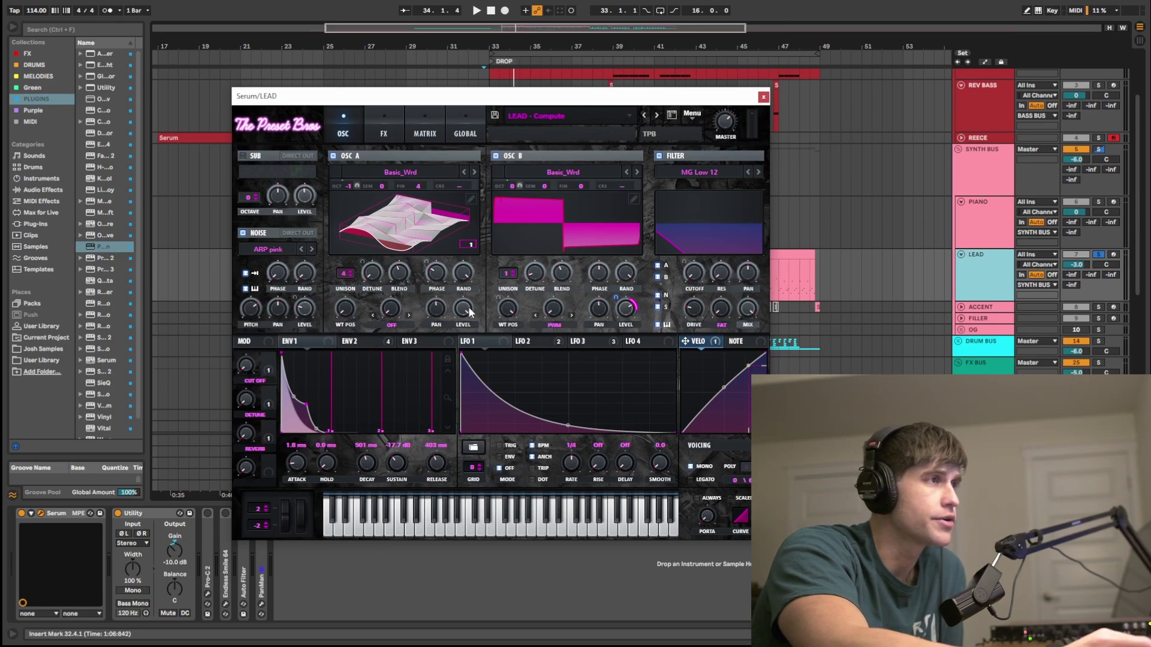
mouse_move(463, 309)
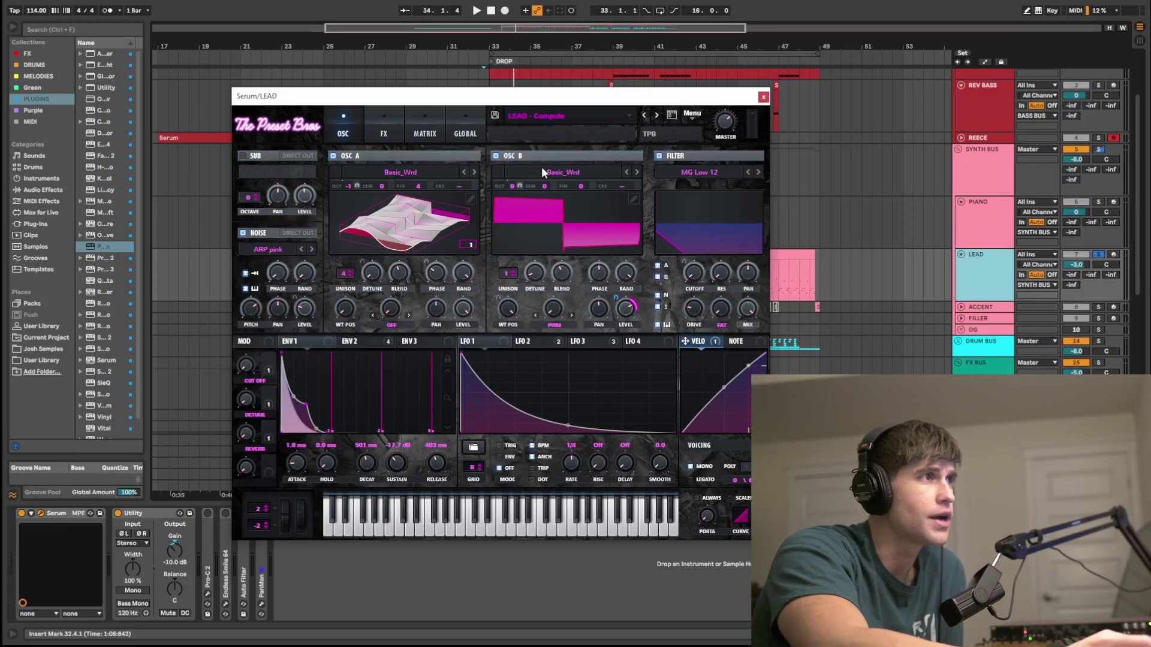
mouse_move(508, 308)
mouse_down()
mouse_move(471, 420)
mouse_move(482, 313)
mouse_move(517, 251)
mouse_move(513, 309)
mouse_up()
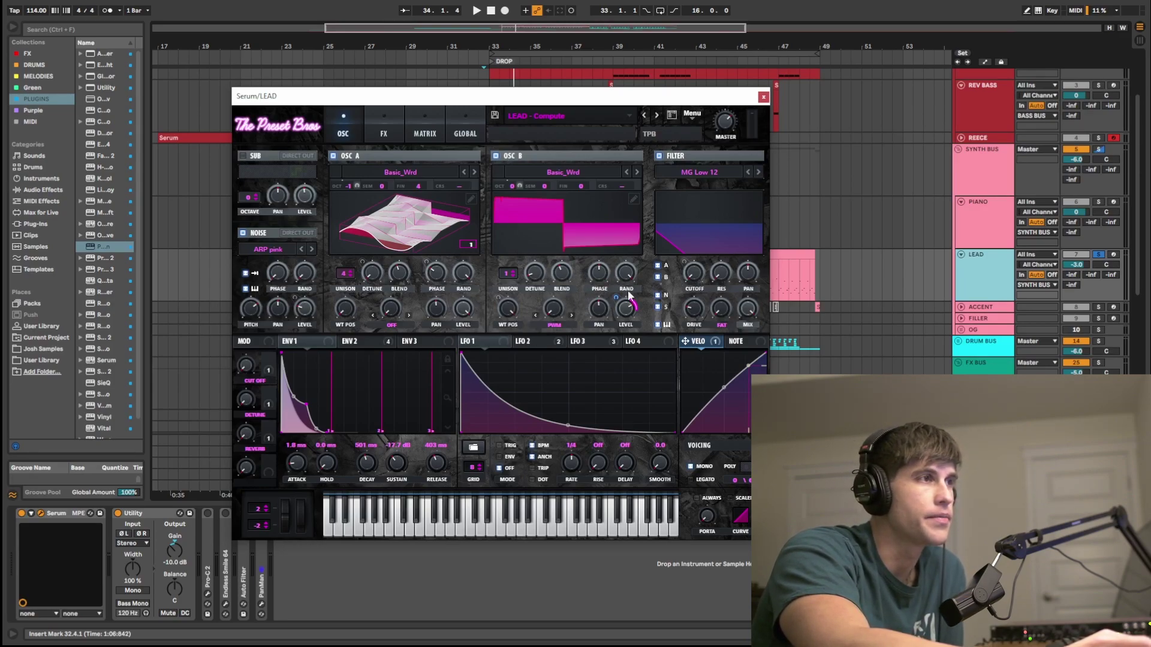
mouse_move(622, 316)
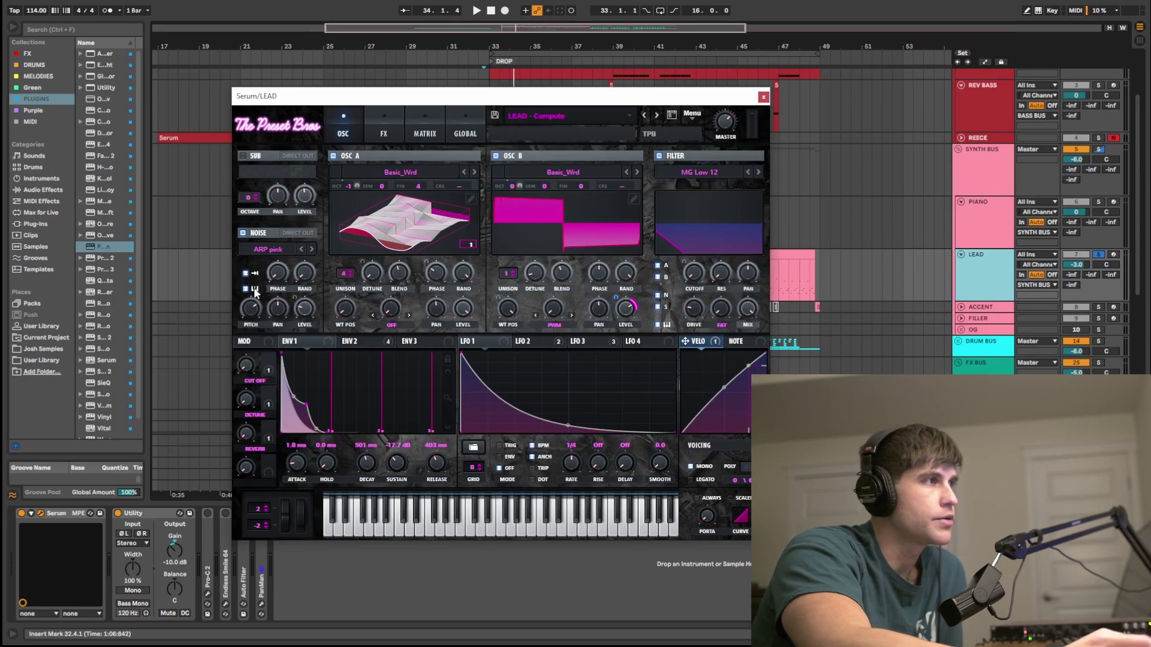
click(246, 311)
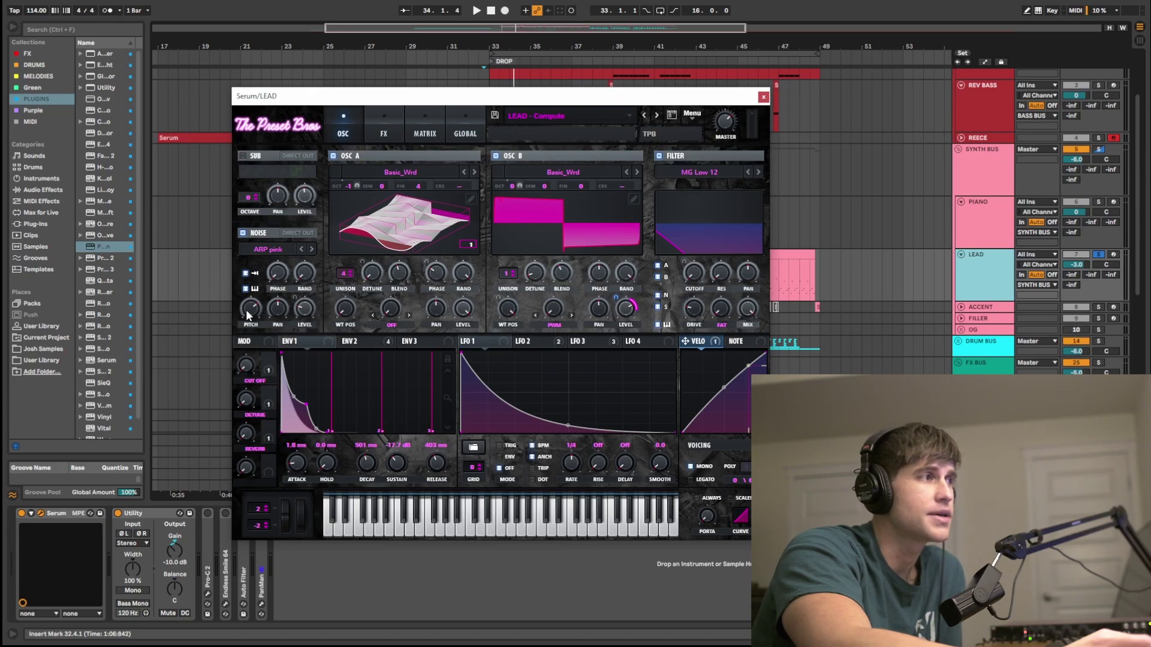
mouse_move(305, 304)
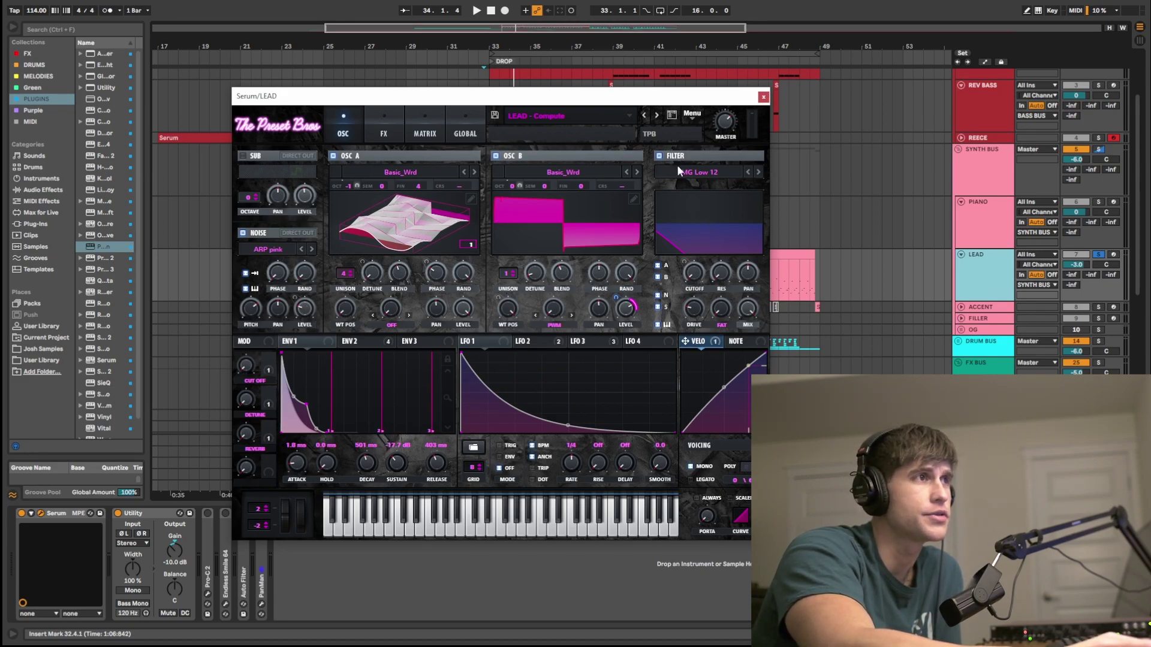
mouse_move(694, 276)
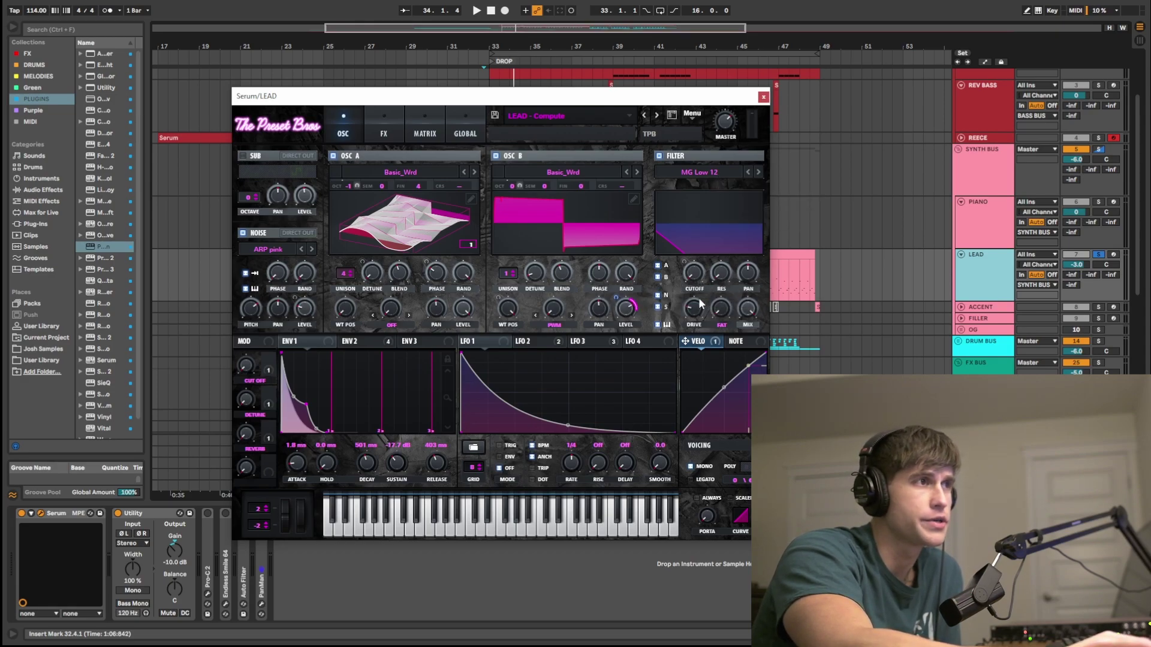
mouse_move(696, 312)
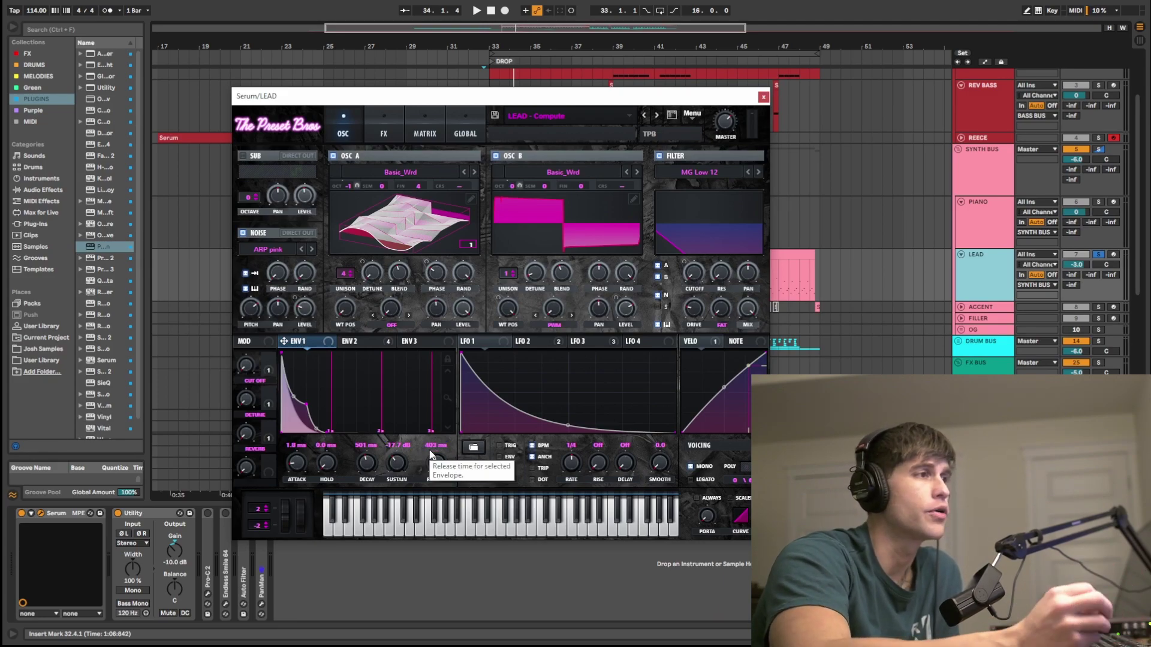
Inspect Envelope 2's shape and its modulation of oscillator B's wavetable position, the noise level and the filter cutoff.
click(358, 341)
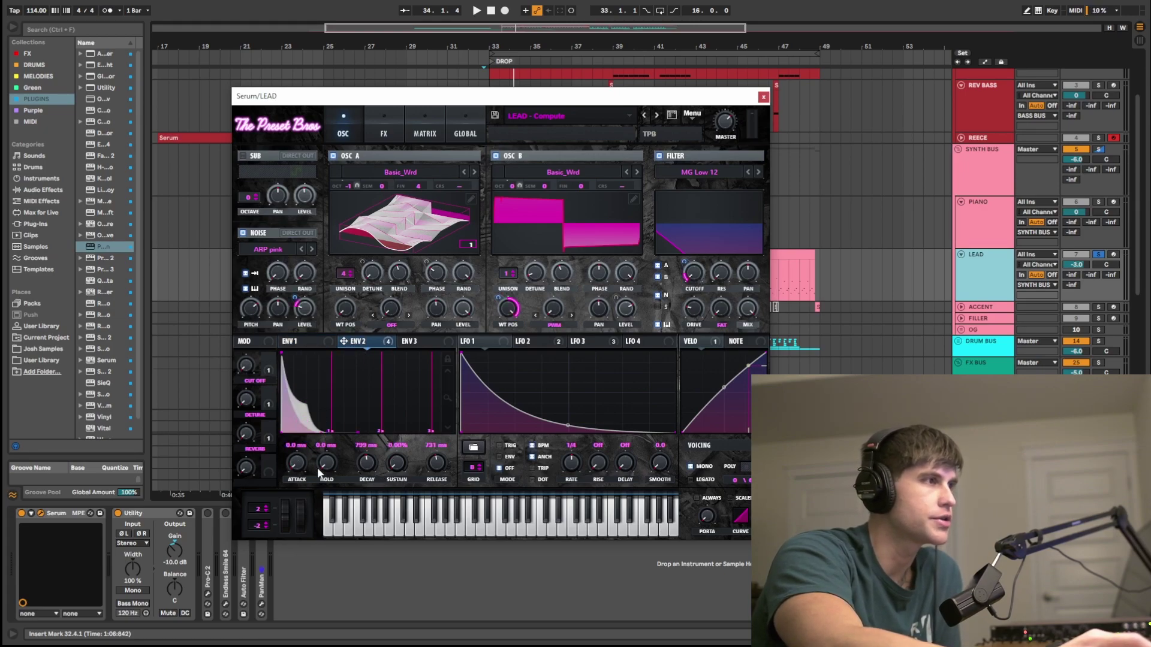
mouse_move(364, 463)
drag(397, 463, 442, 451)
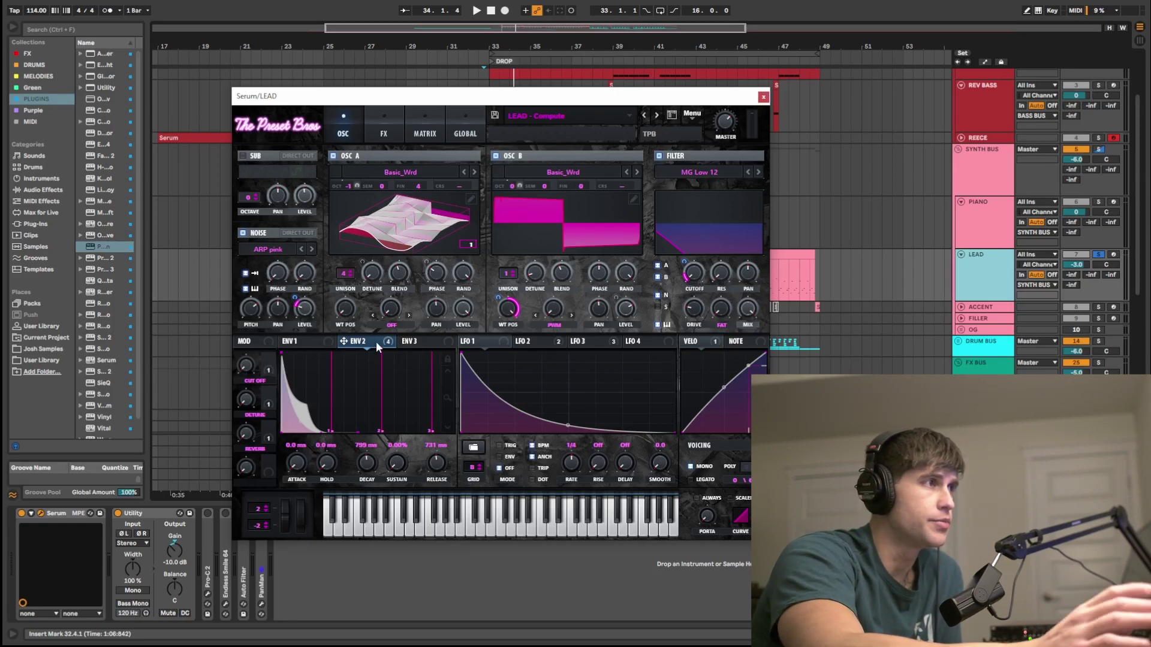
mouse_move(377, 343)
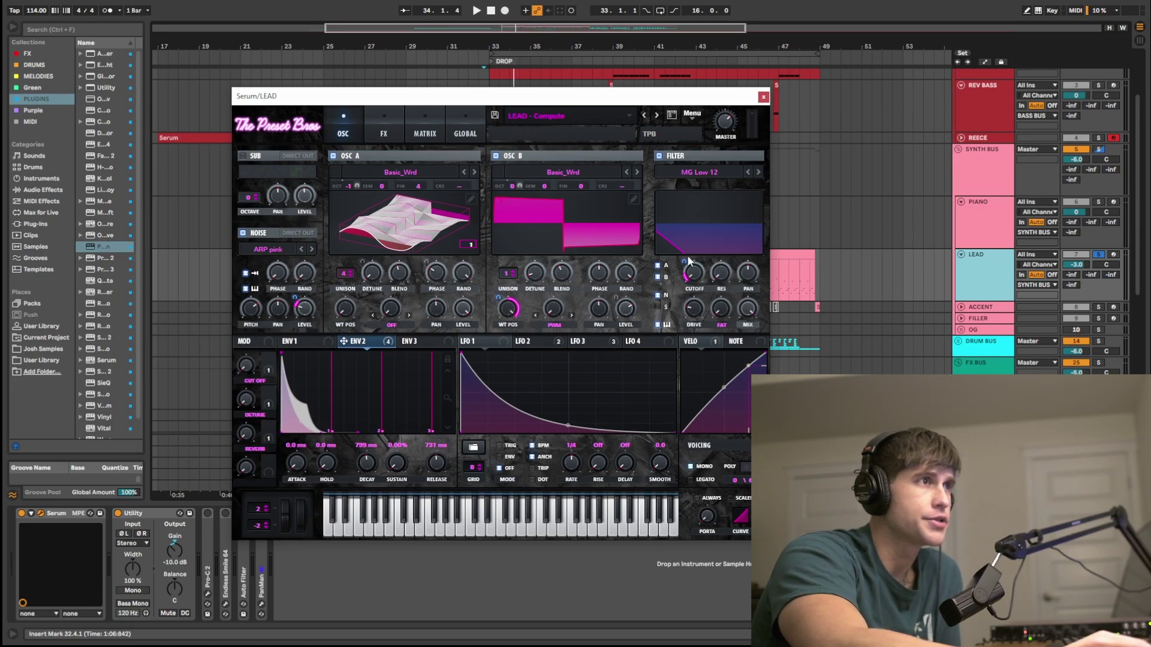
mouse_move(499, 294)
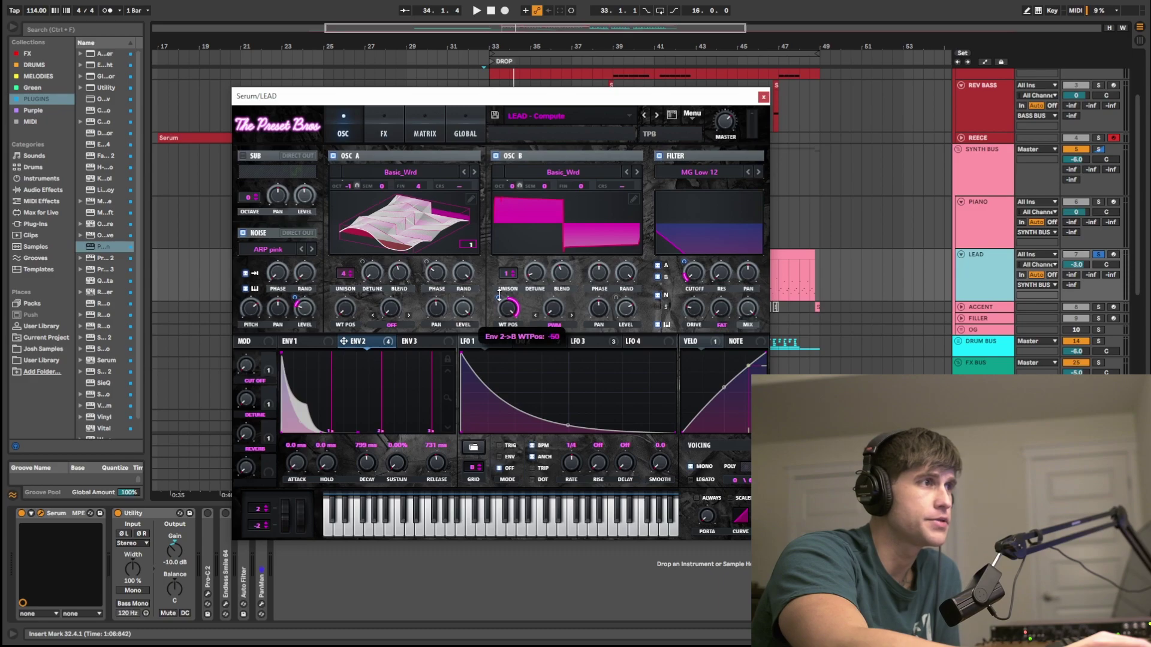
mouse_move(685, 259)
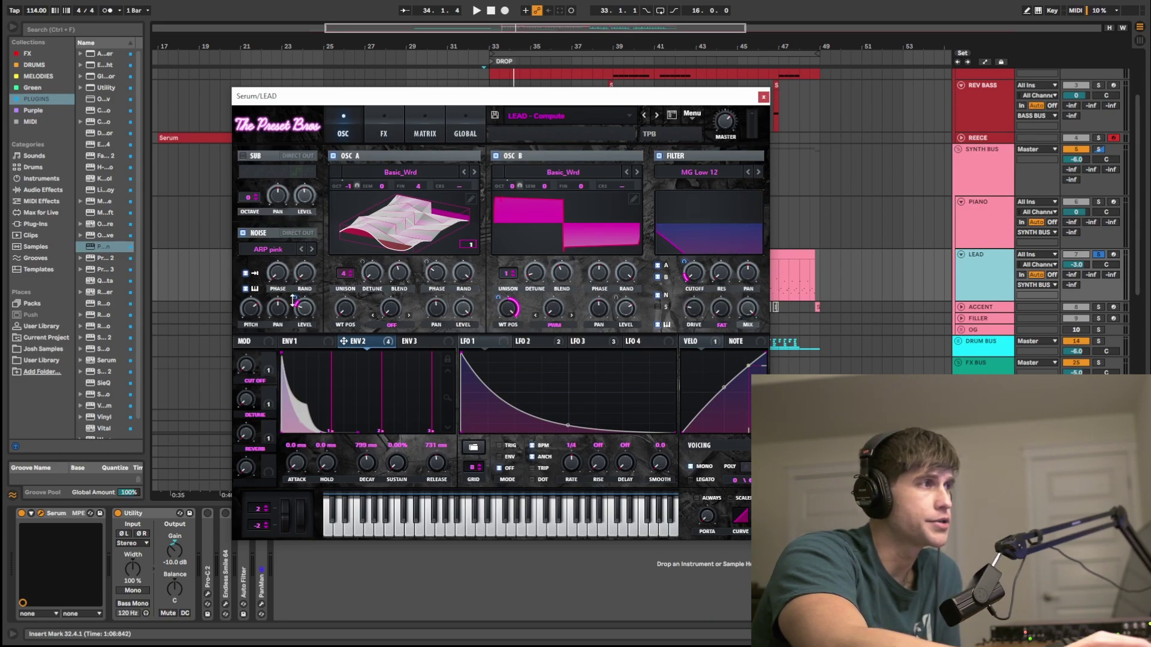
mouse_move(294, 300)
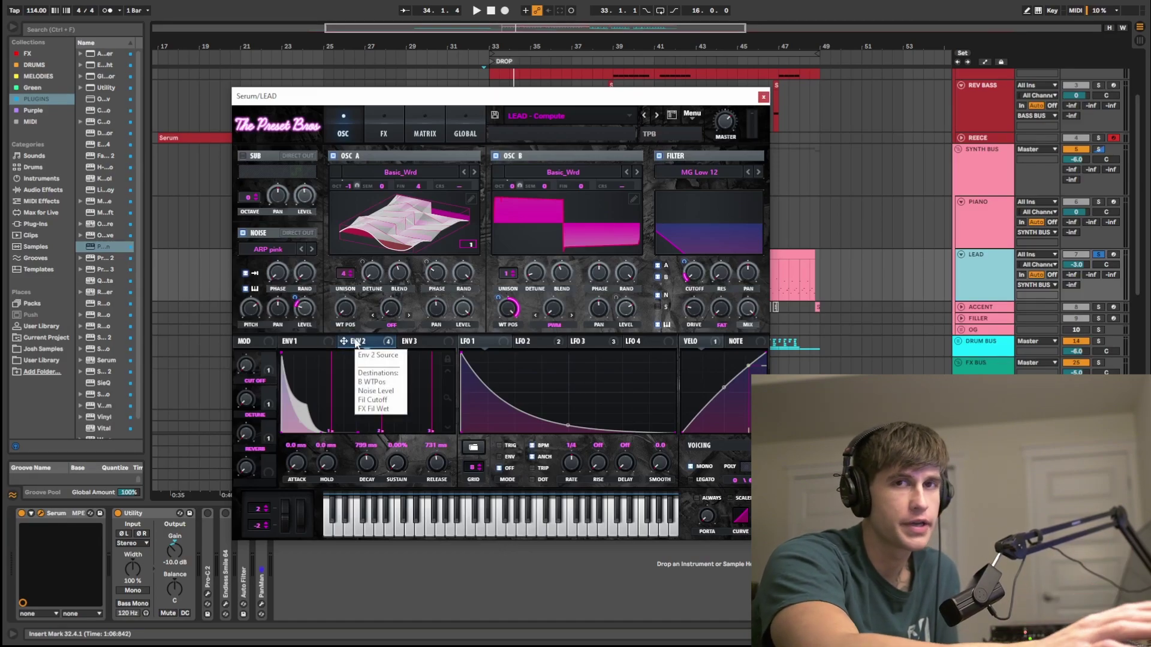
Inspect LFO 2's modulation of oscillator A's phase and LFO 3's modulation of the filter cutoff and both oscillator octaves.
click(527, 341)
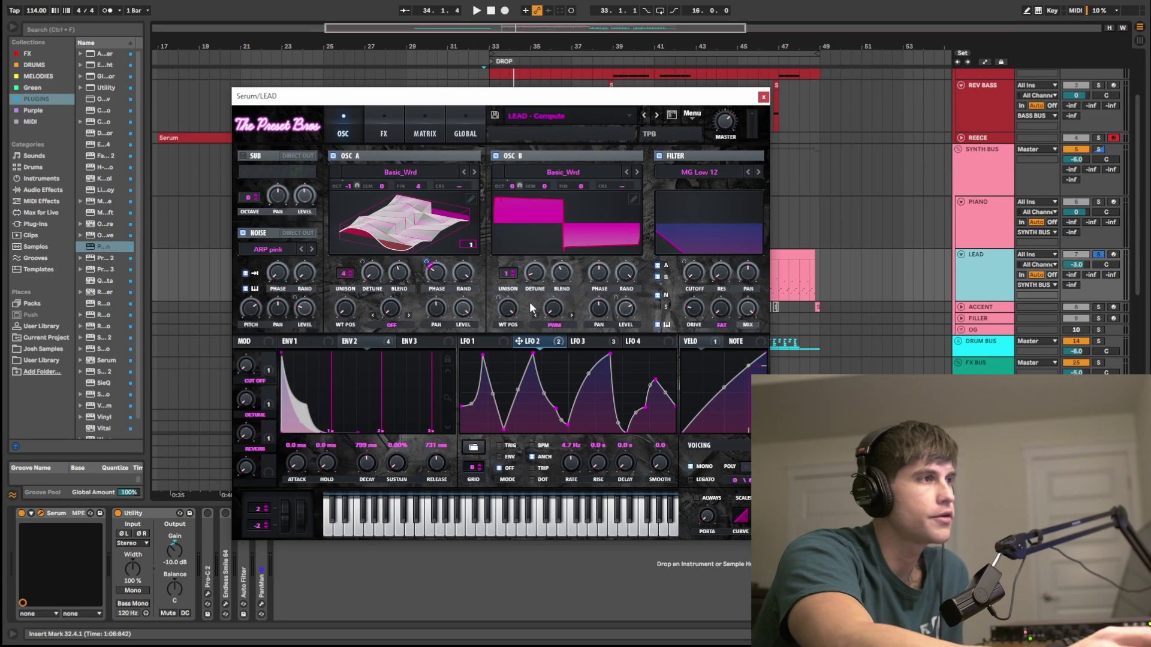
mouse_move(427, 261)
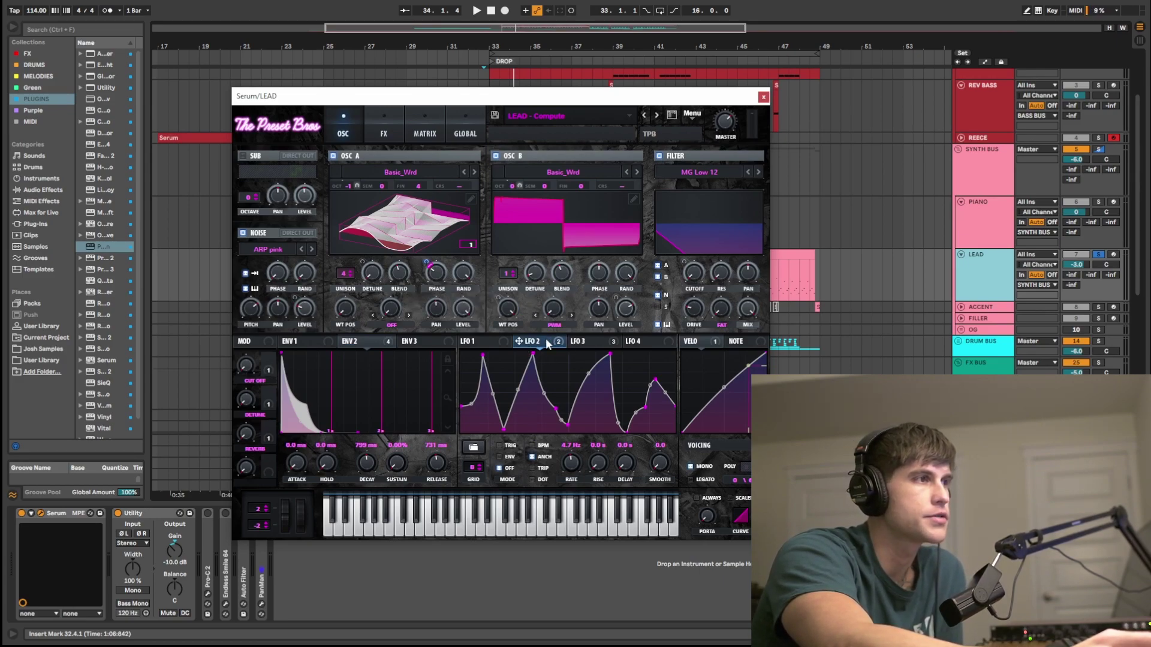
mouse_move(547, 343)
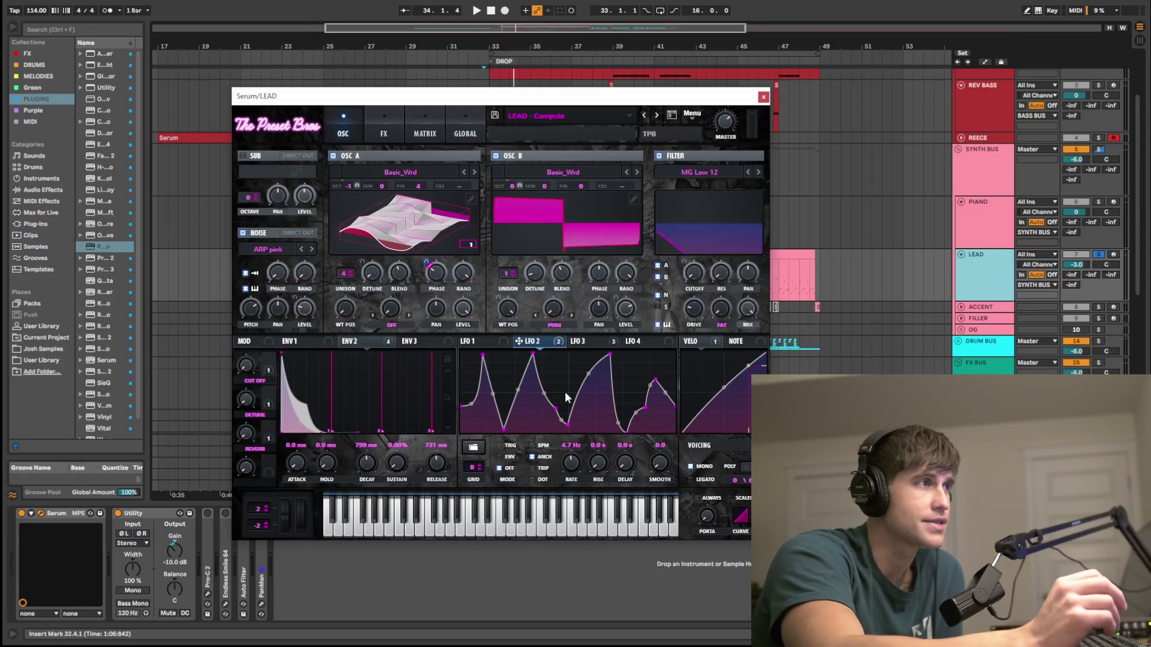
click(599, 341)
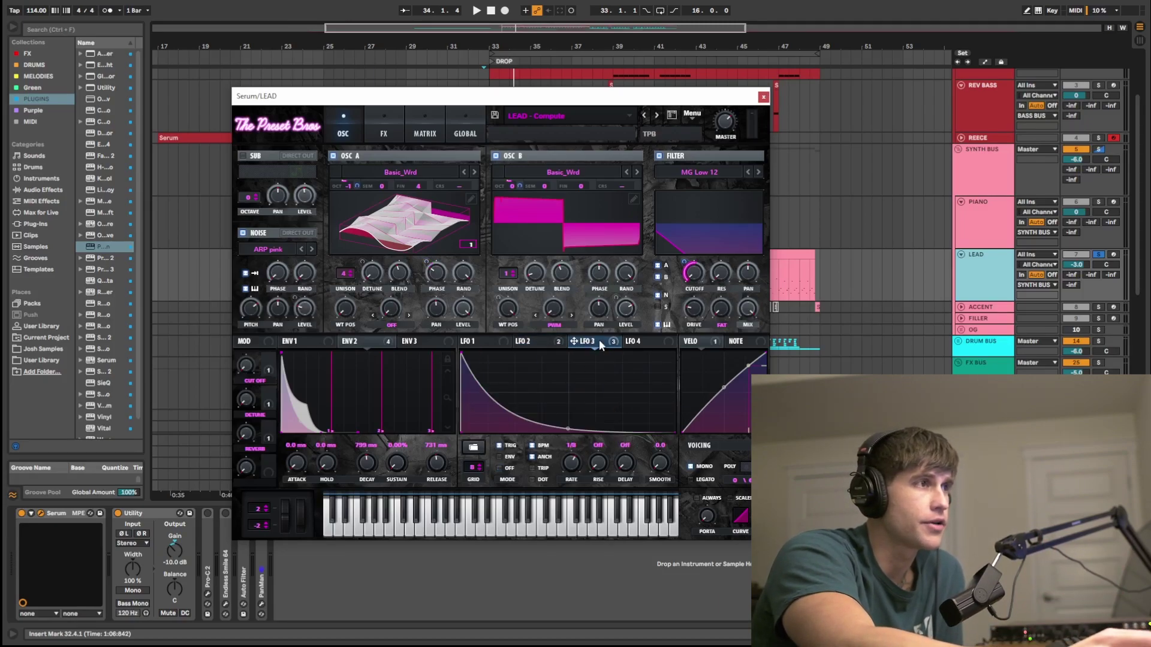
click(687, 261)
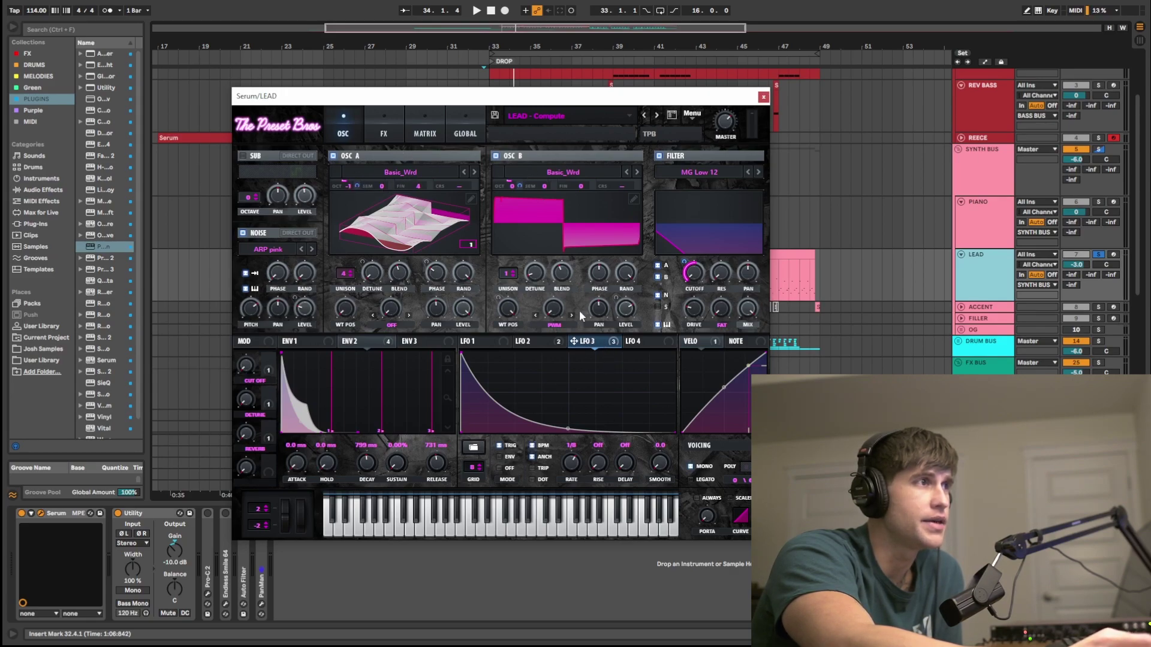
mouse_move(518, 187)
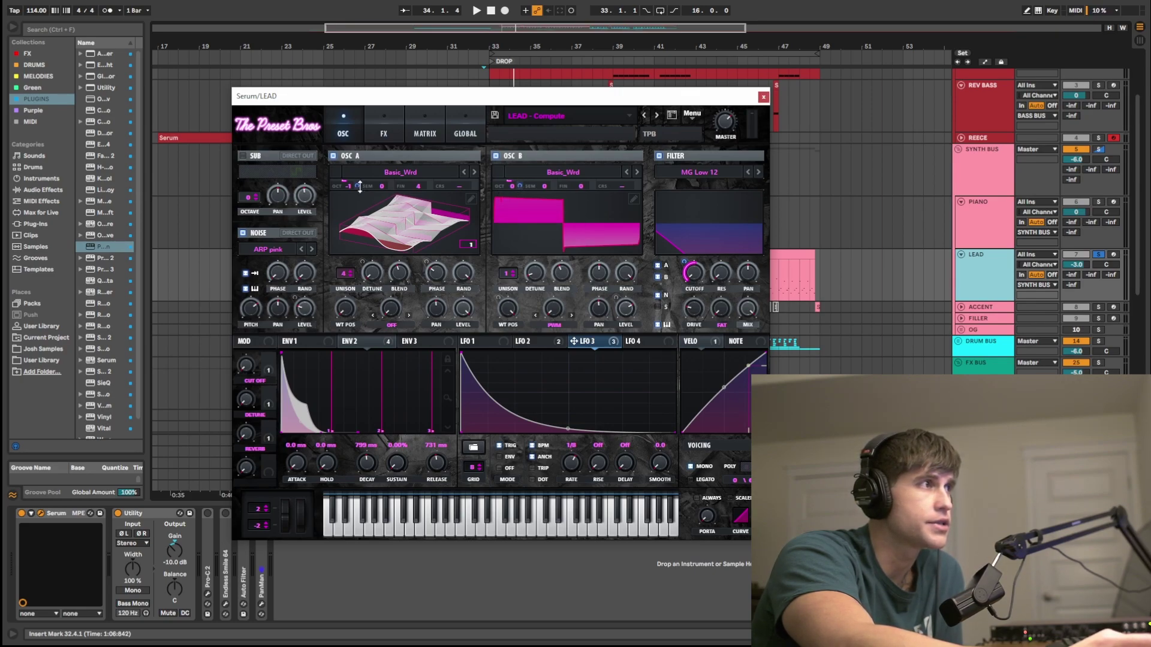
mouse_move(359, 187)
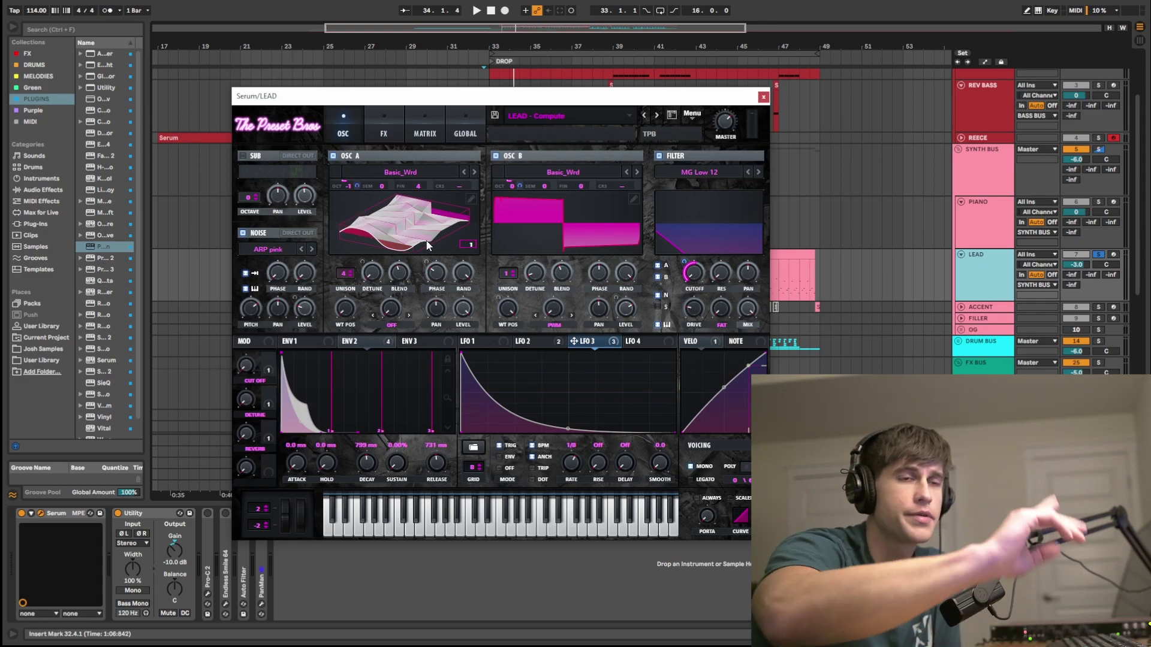
Bypass all of LFO 3's modulation destinations.
right_click(569, 346)
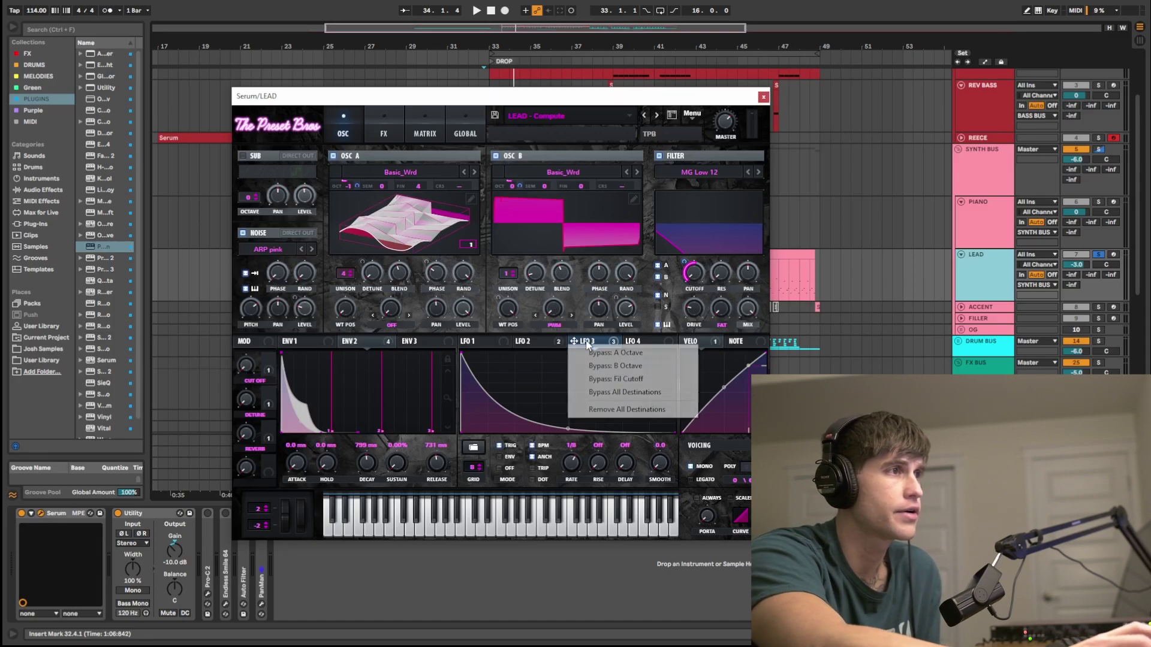
click(613, 391)
Bypass only LFO 3's modulation of the filter cutoff and play the lead to hear the difference.
right_click(688, 268)
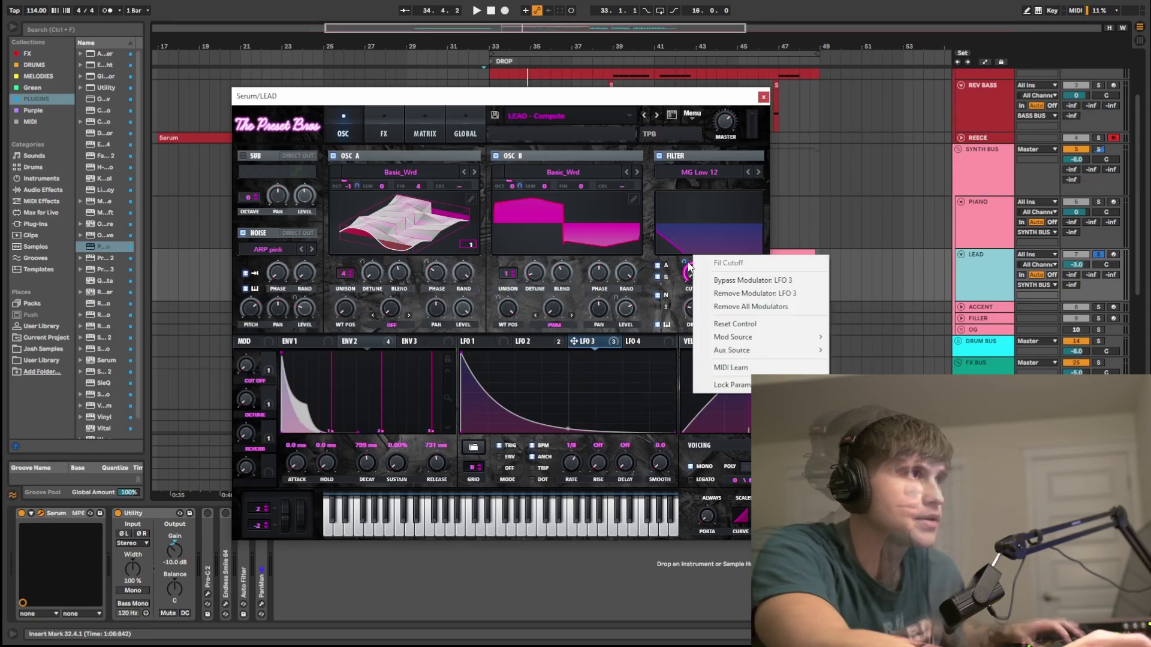
click(754, 285)
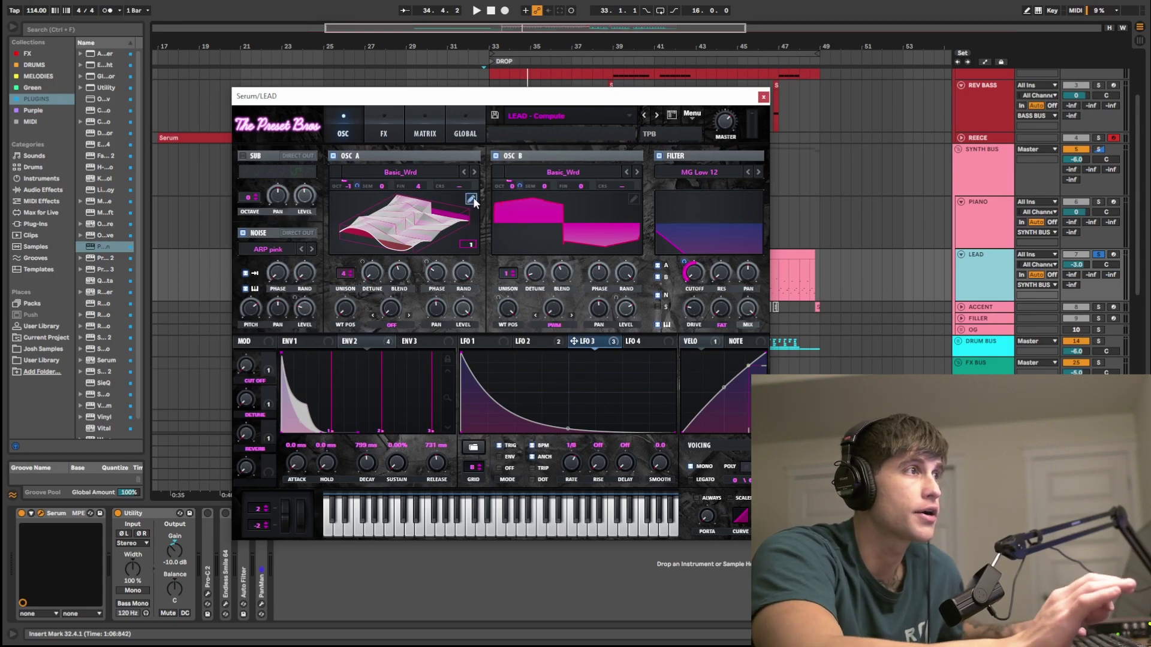
key(space)
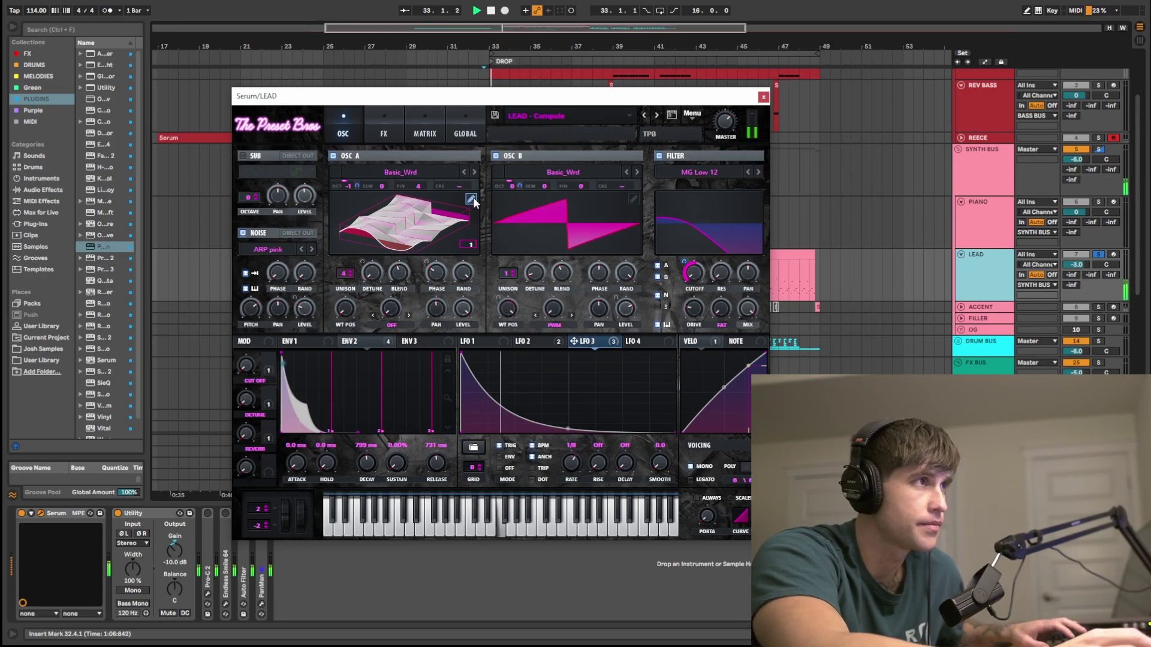
Bypass LFO 3's modulation of both oscillator octaves and play the lead to hear the difference.
right_click(587, 348)
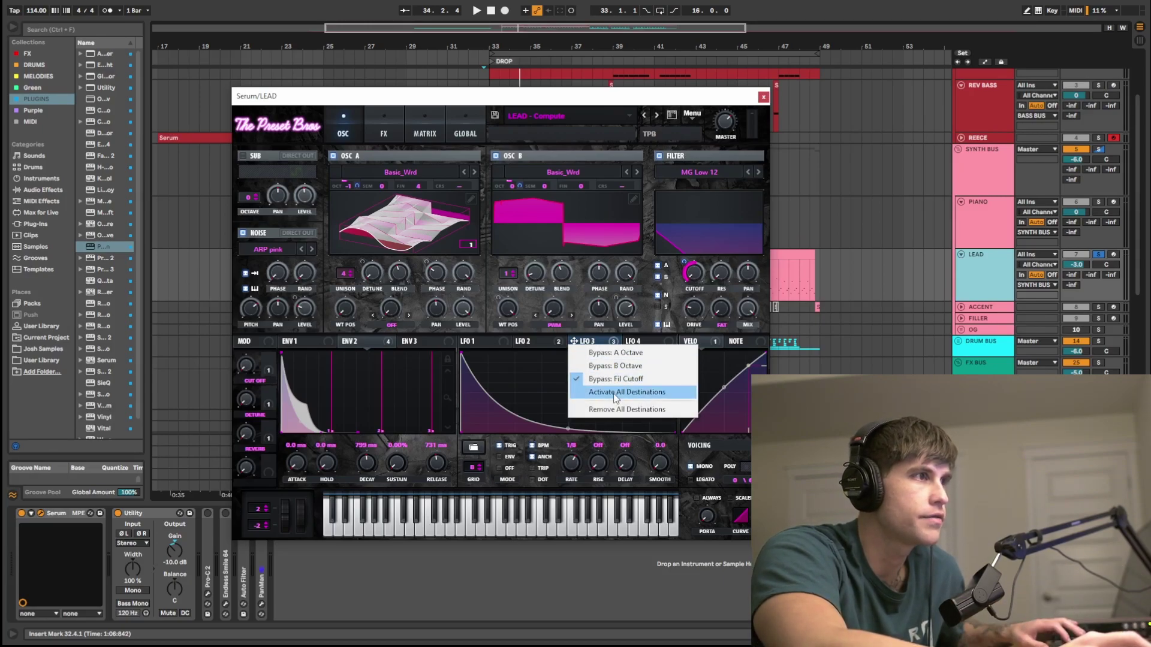
click(609, 354)
right_click(594, 342)
click(606, 359)
key(space)
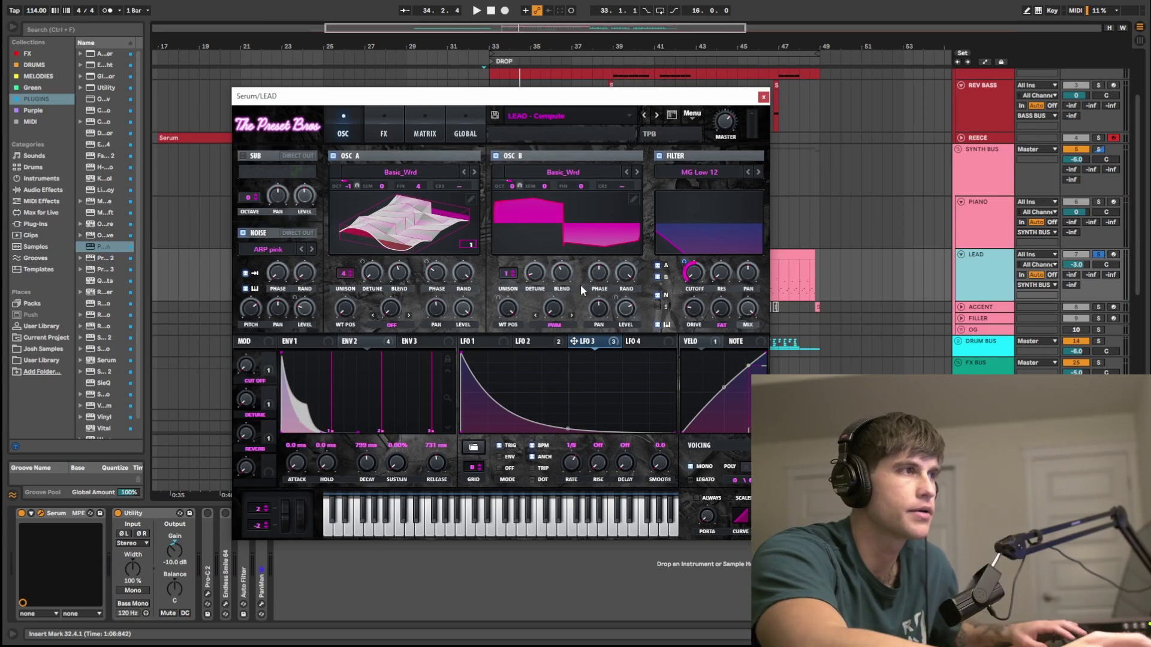
Reactivate all of LFO 3's modulation destinations.
right_click(585, 342)
click(620, 391)
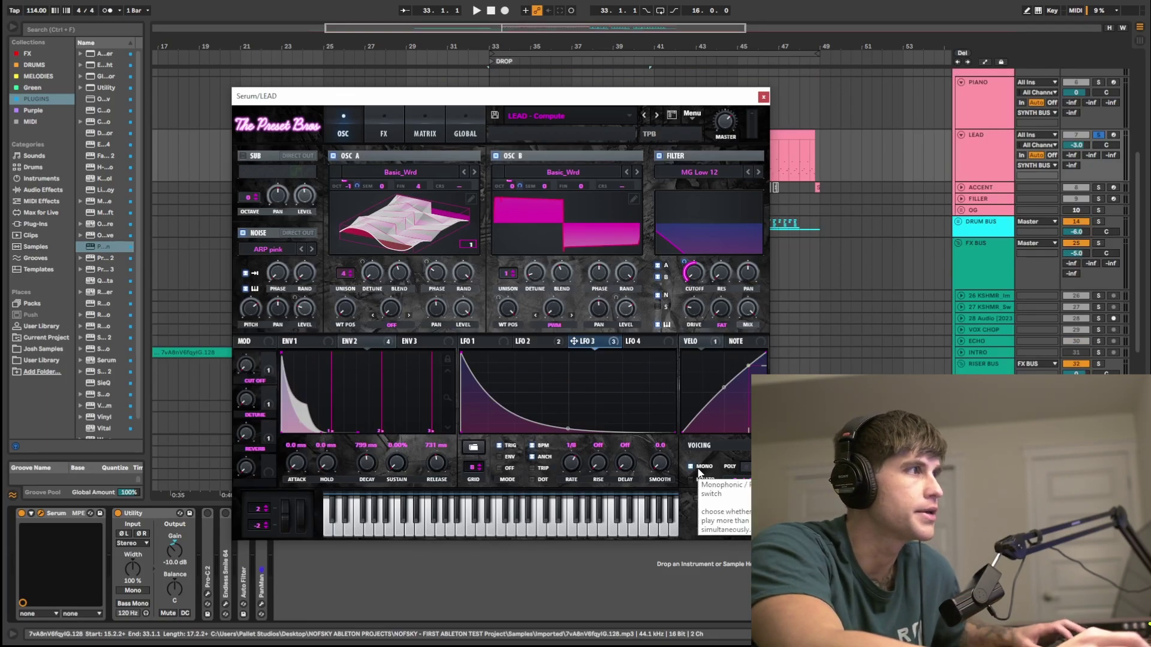
Turn off the Combs filter effect in the lead patch's effects chain.
click(391, 122)
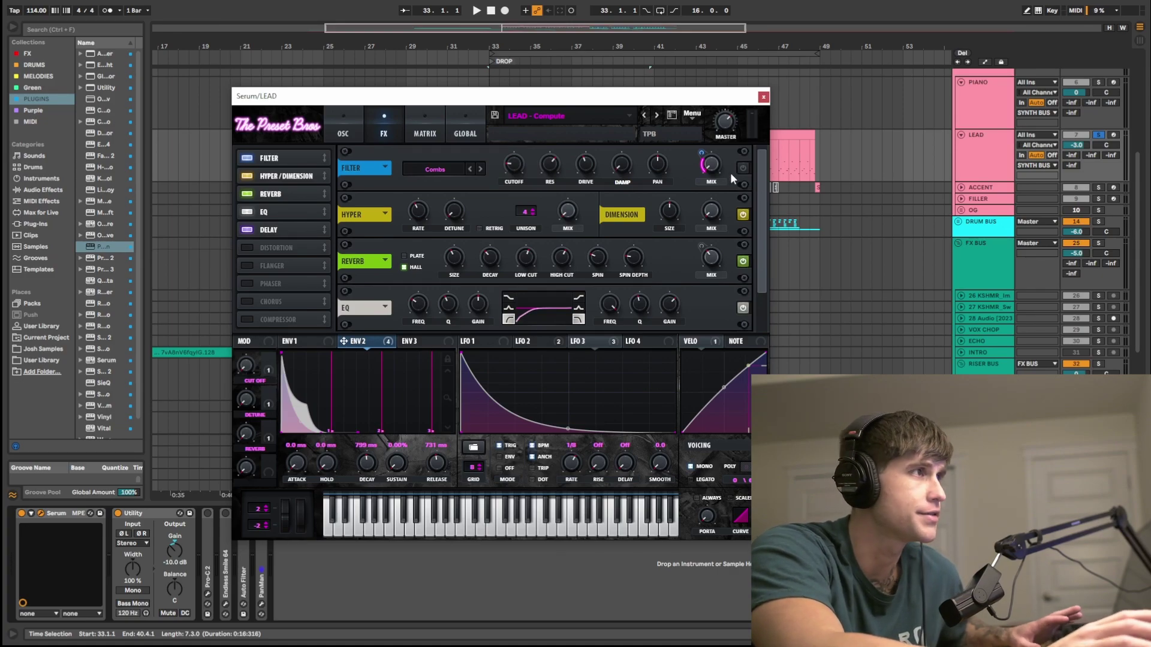
click(252, 158)
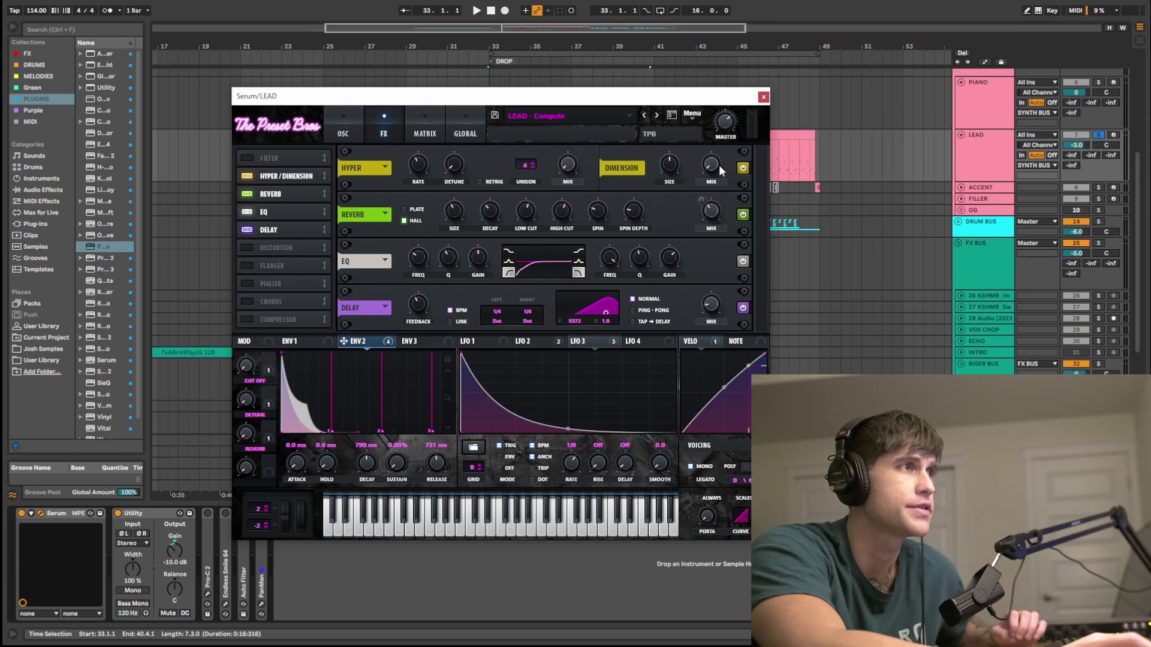
Inspect the Dimension mix, the reverb's high cut and mix, and the delay's mix in the effects chain.
mouse_move(711, 164)
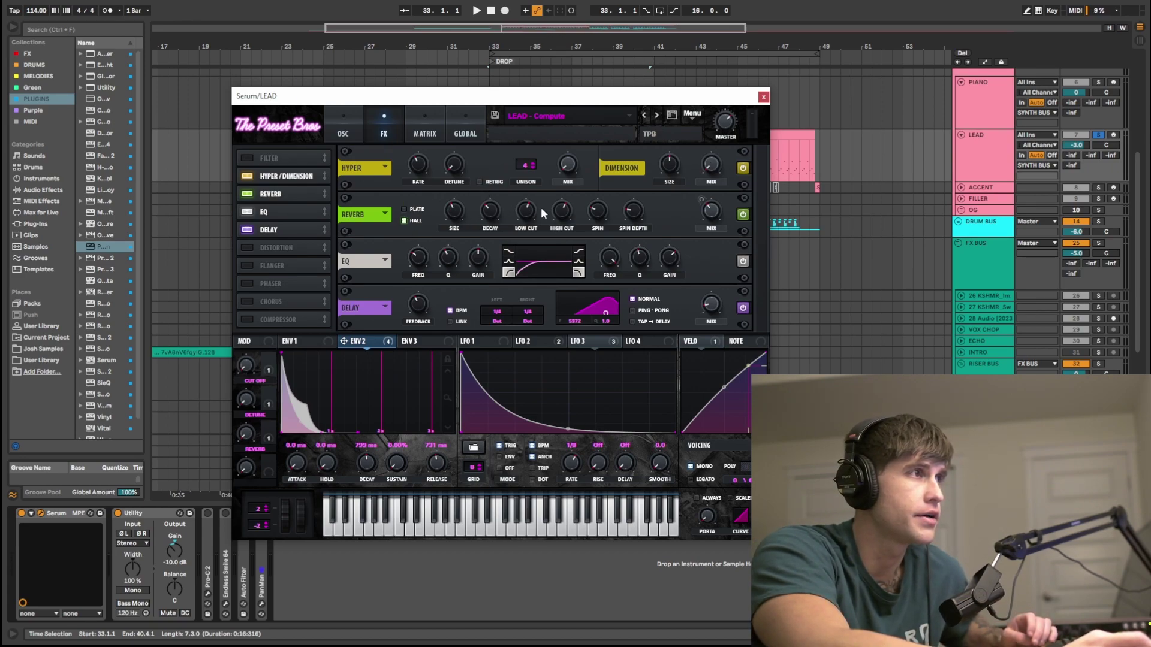
mouse_move(559, 213)
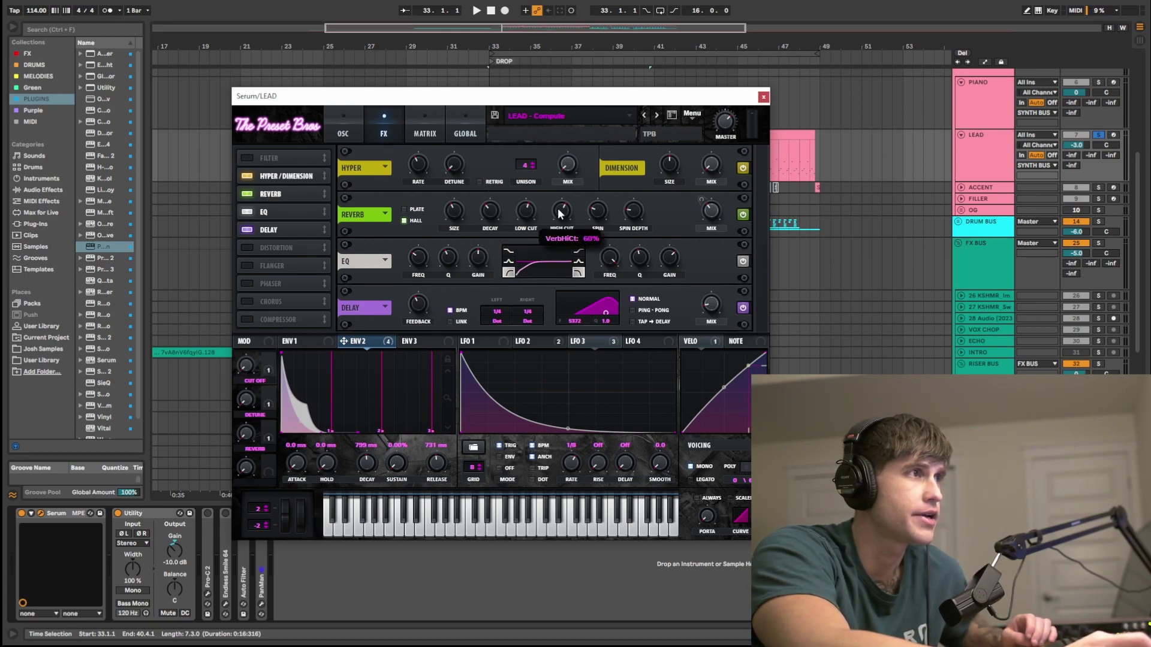
mouse_move(713, 212)
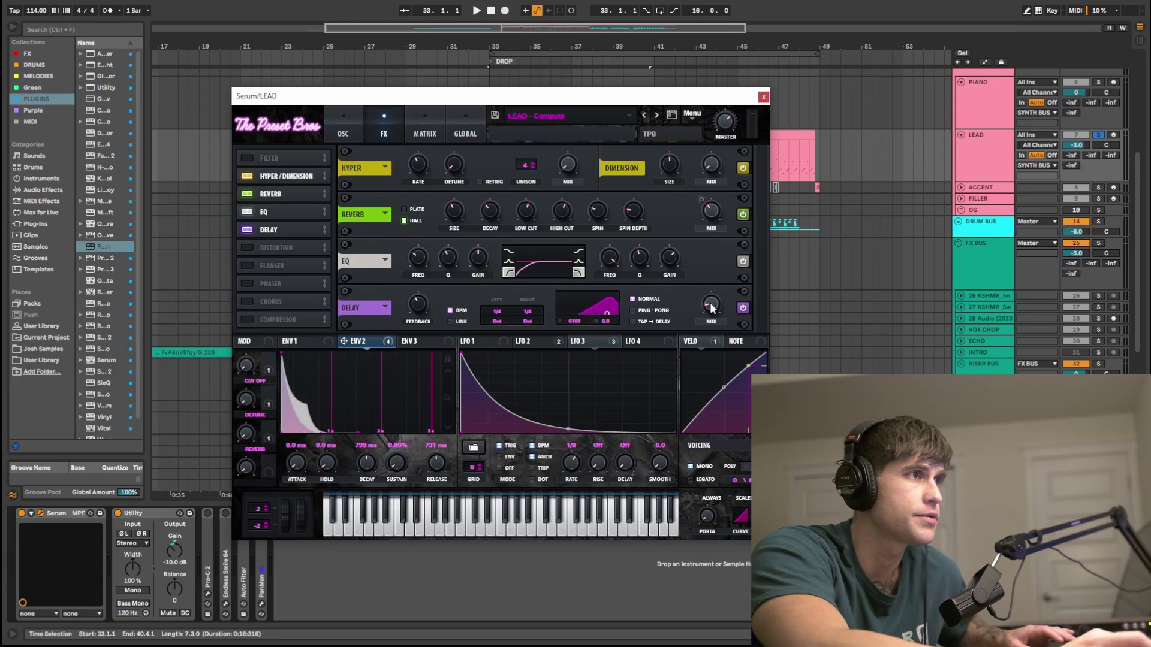
mouse_move(711, 303)
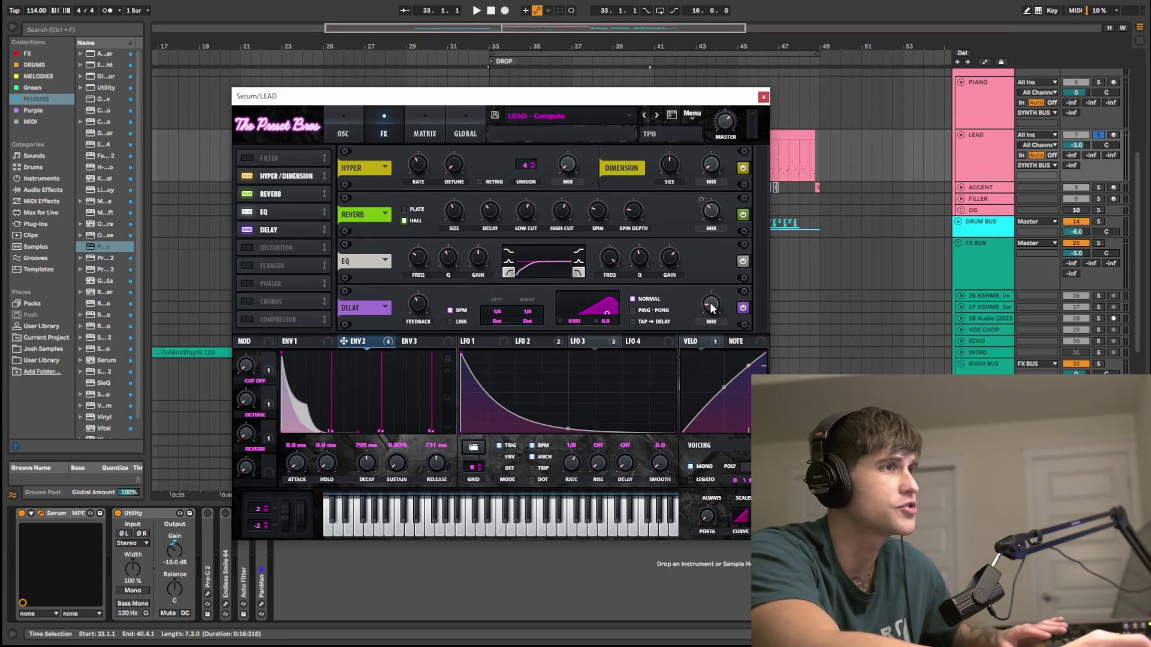